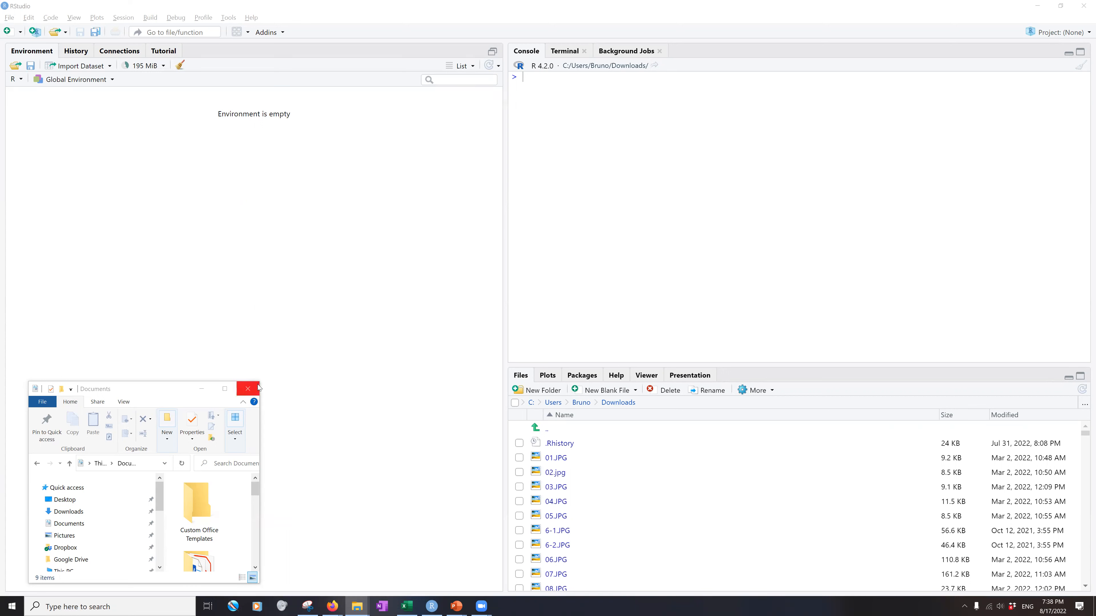
Enlarge the File Explorer window and create a folder named ALY0000_RProject in Documents
{"action": "left_click_drag", "start_coordinate": [171, 388], "coordinate": [274, 184]}
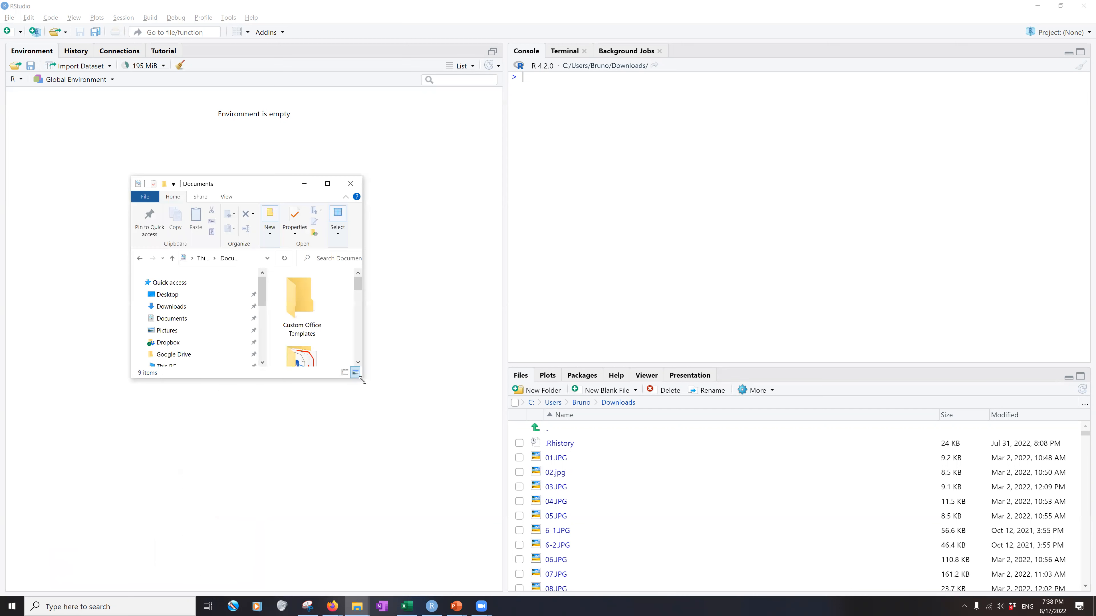
{"action": "left_click_drag", "start_coordinate": [361, 380], "coordinate": [646, 582]}
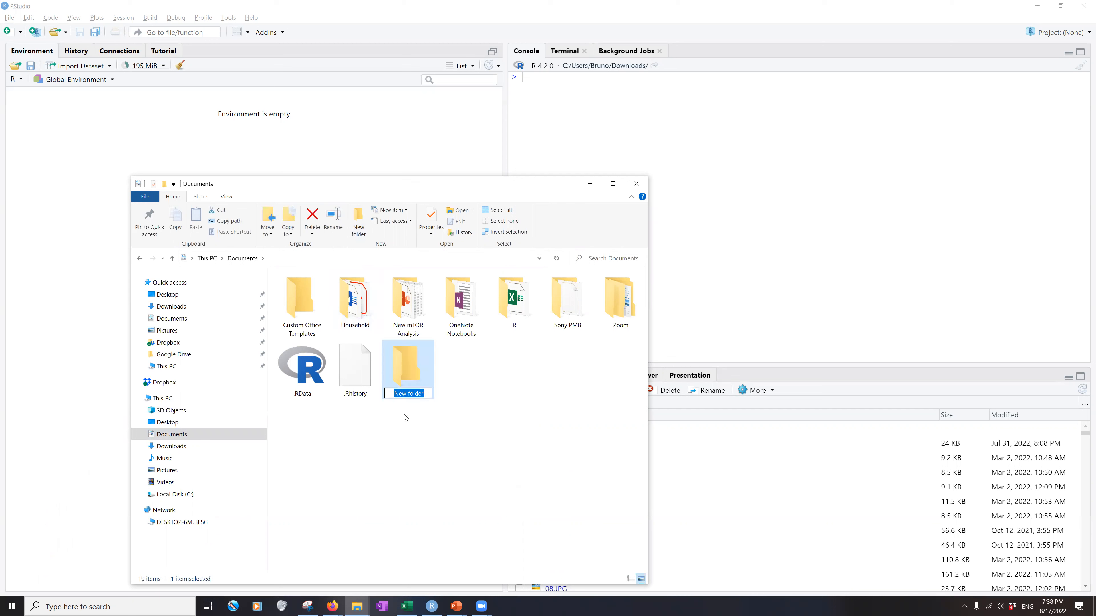
{"action": "type", "text": "ALY"}
{"action": "type", "text": "2010"}
{"action": "key", "text": "BackSpace"}
{"action": "key", "text": "BackSpace"}
{"action": "key", "text": "BackSpace"}
{"action": "key", "text": "BackSpace"}
{"action": "type", "text": "60"}
{"action": "type", "text": "00"}
{"action": "key", "text": "BackSpace"}
{"action": "key", "text": "BackSpace"}
{"action": "key", "text": "BackSpace"}
{"action": "key", "text": "BackSpace"}
{"action": "type", "text": "0000_RProject"}
{"action": "key", "text": "Return"}
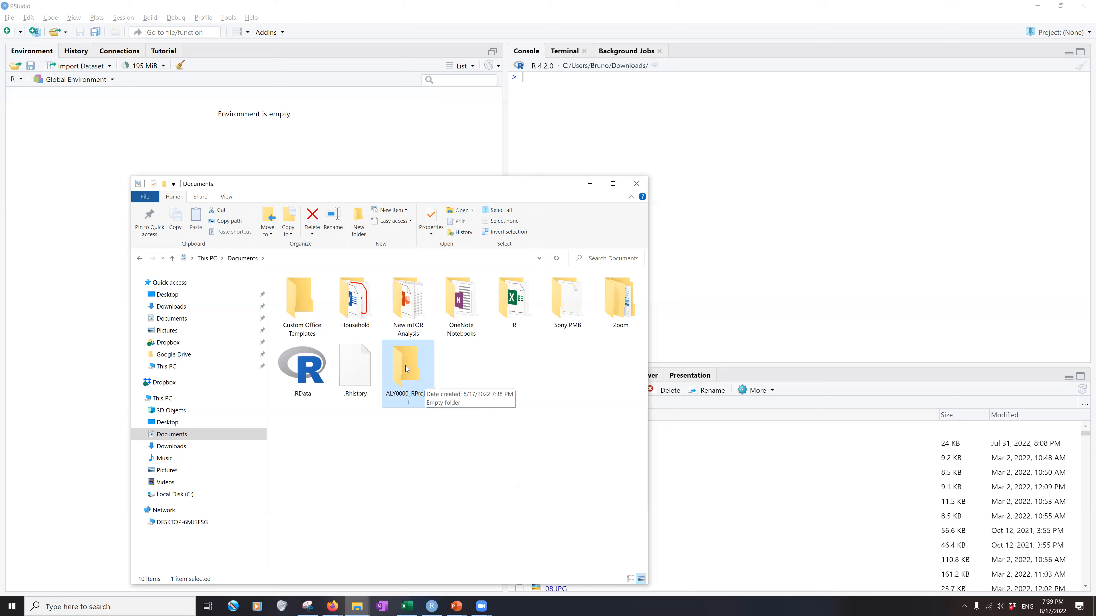
Open the ALY0000_RProject folder and create a subfolder named DataSets inside it
{"action": "key", "text": "Return"}
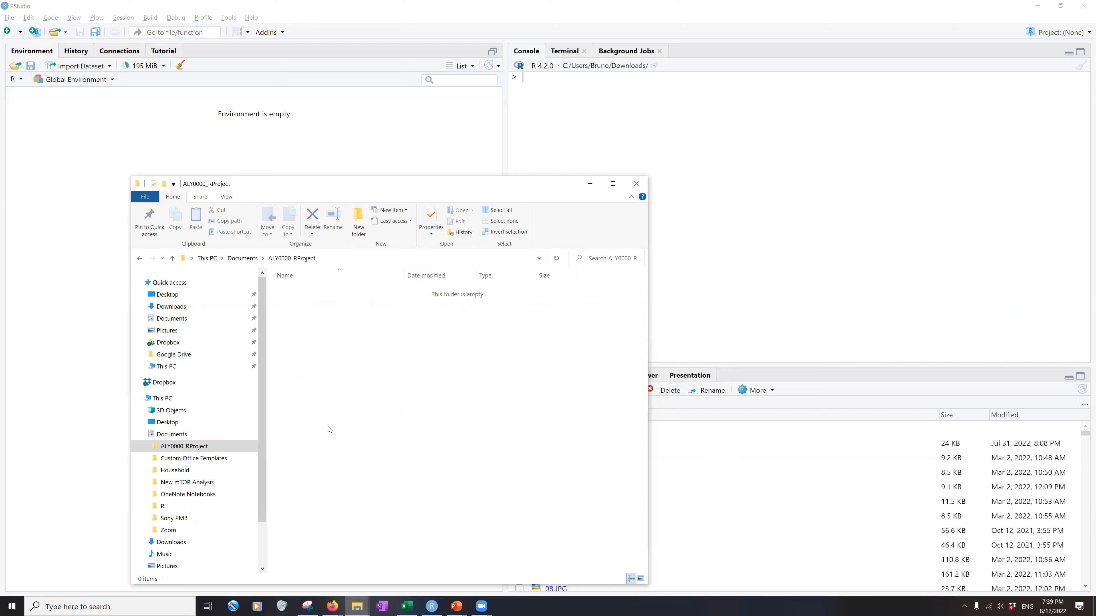
{"action": "left_click", "coordinate": [357, 218]}
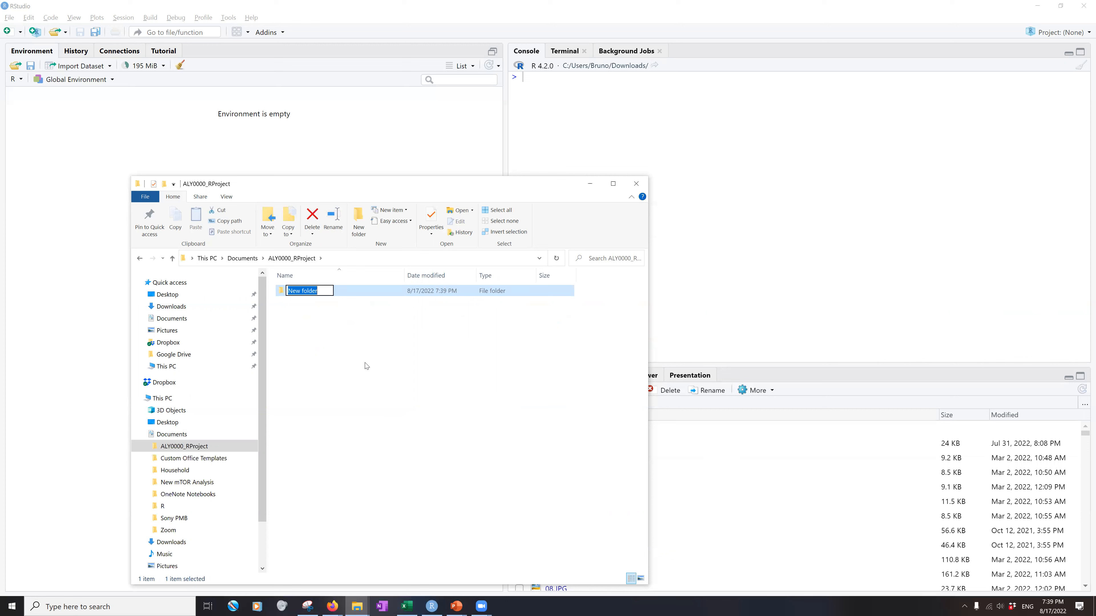
{"action": "type", "text": "DataSets"}
{"action": "key", "text": "Return"}
Switch back to RStudio and clear the list of recent projects
{"action": "left_click", "coordinate": [602, 81]}
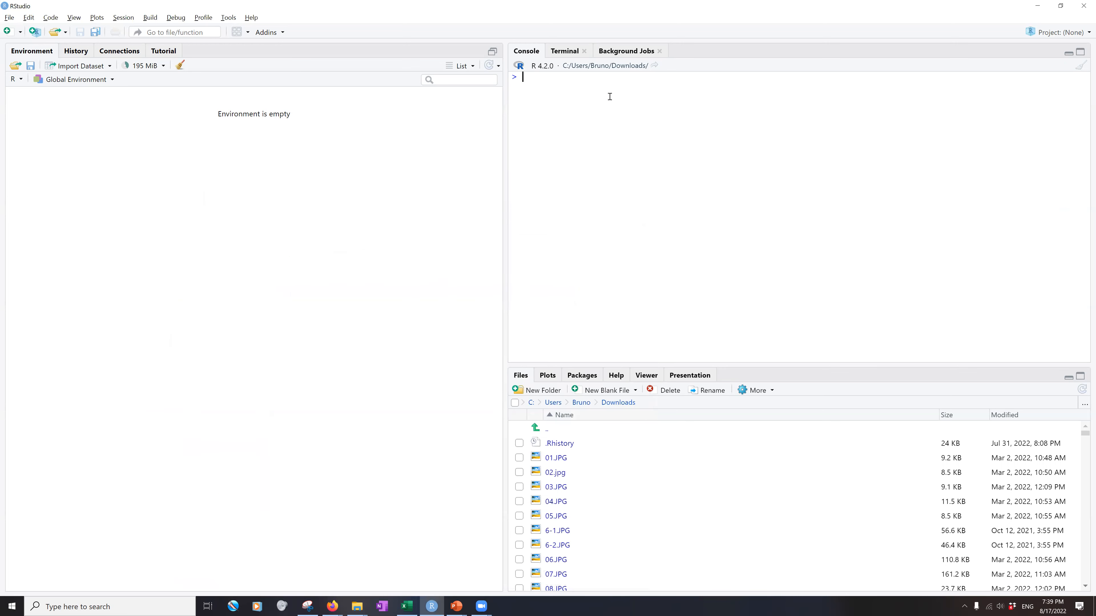
{"action": "left_click", "coordinate": [1062, 35]}
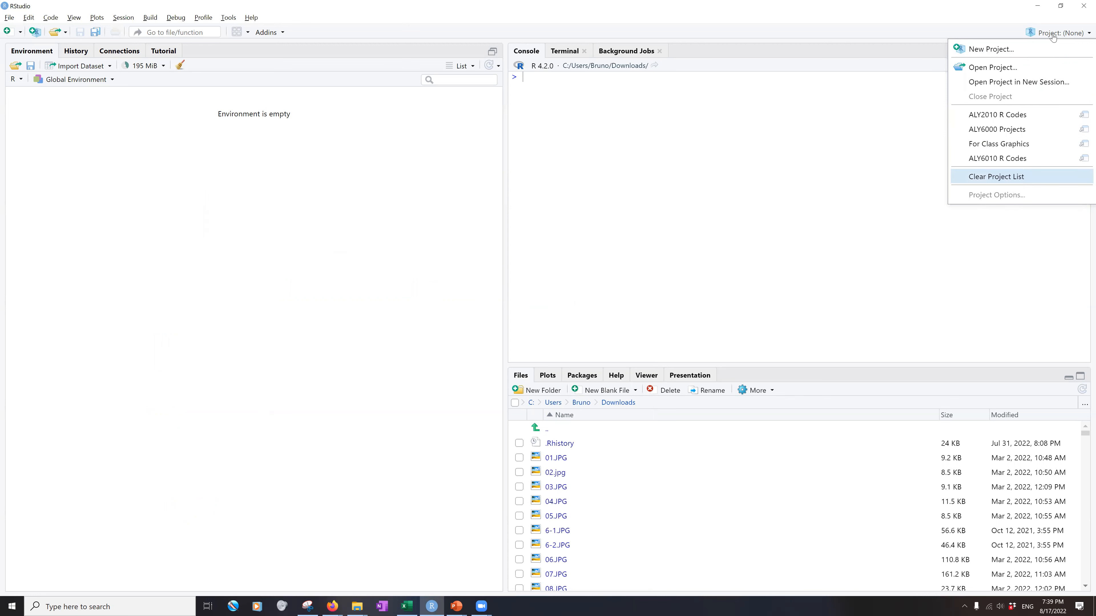
{"action": "left_click", "coordinate": [995, 177]}
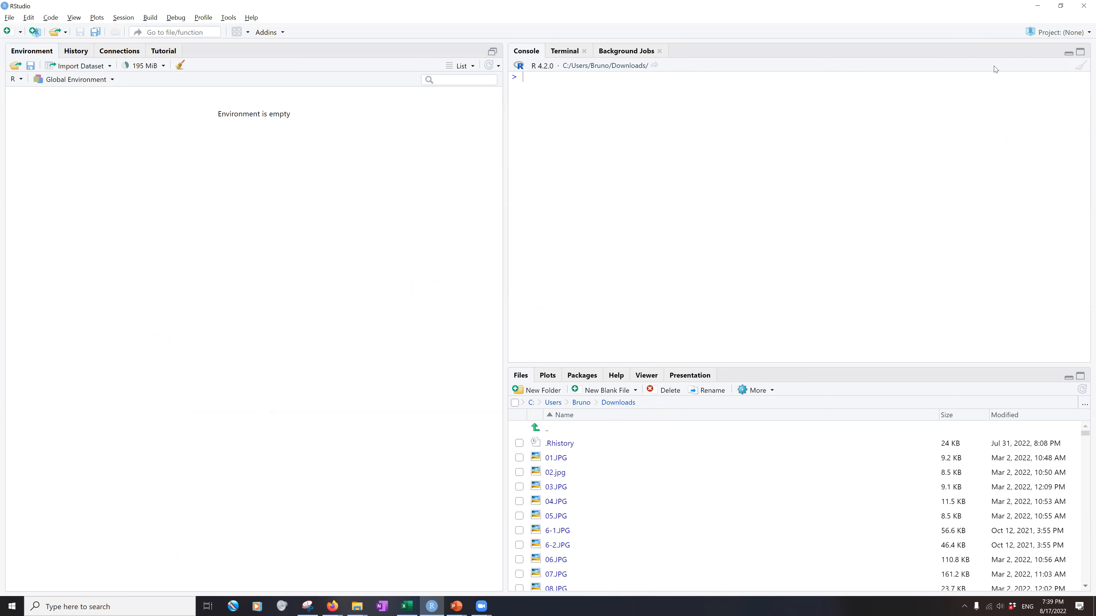
Start a new project based on an existing directory, saving the current workspace image
{"action": "left_click", "coordinate": [1063, 33]}
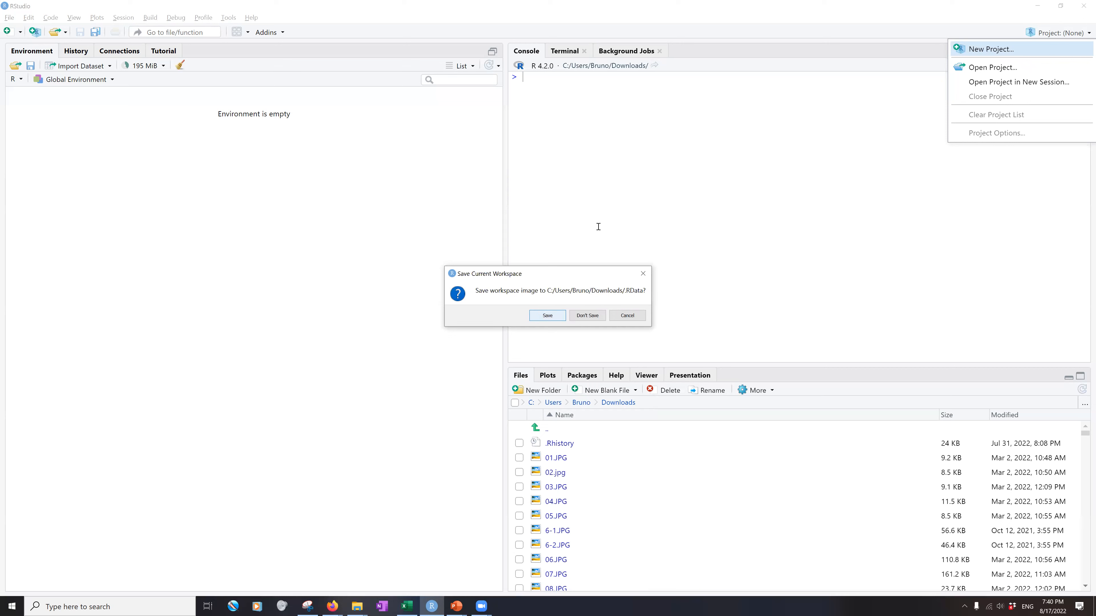
{"action": "key", "text": "Return"}
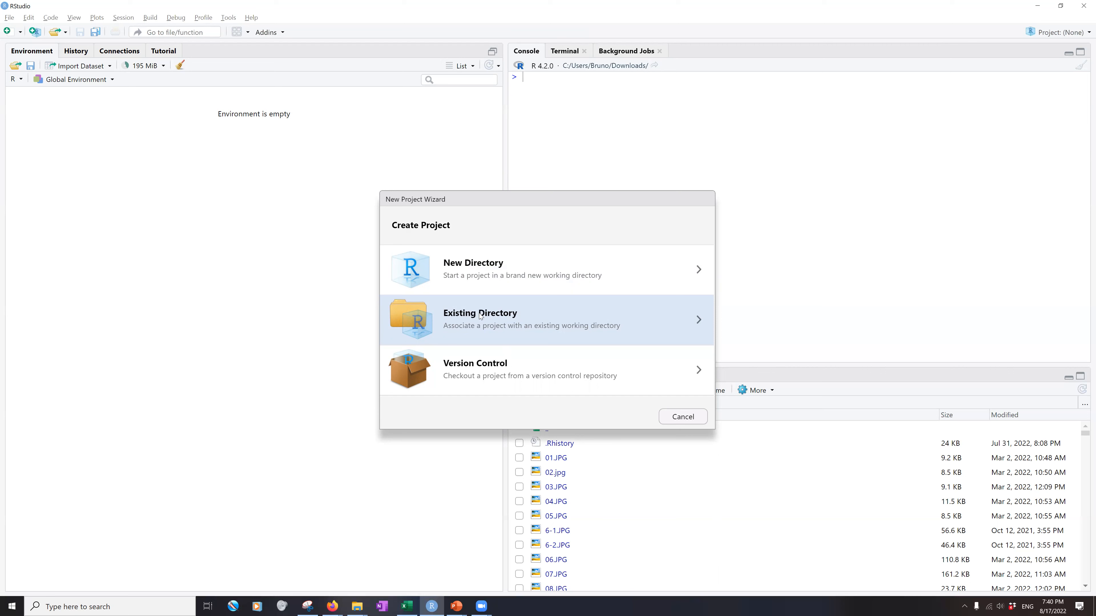
{"action": "left_click", "coordinate": [497, 316]}
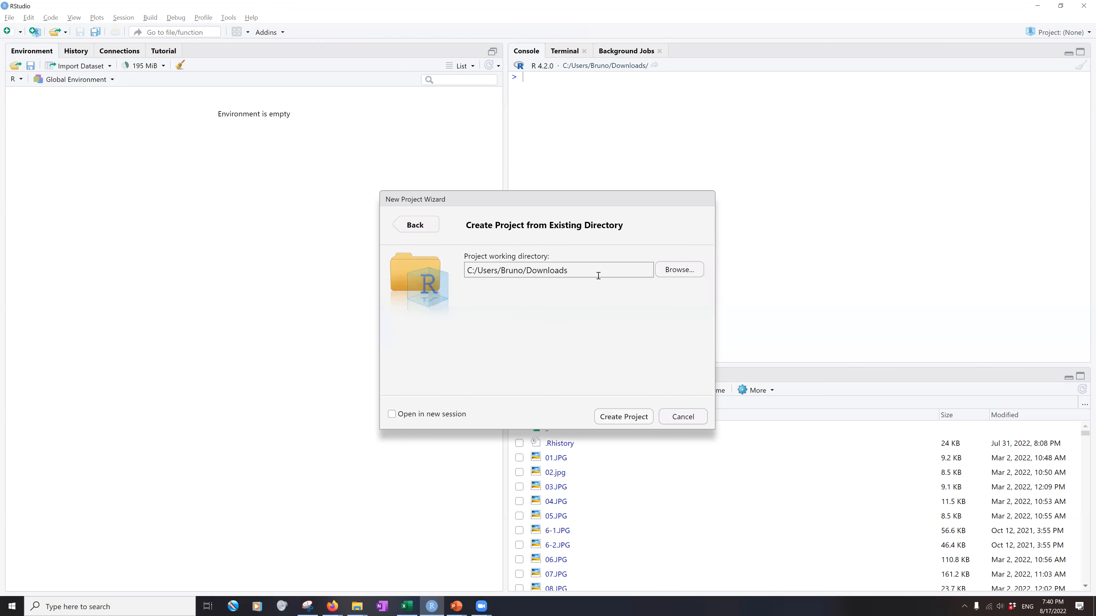
Choose the ALY0000_RProject folder in Documents as the project working directory and create the project
{"action": "left_click", "coordinate": [683, 270]}
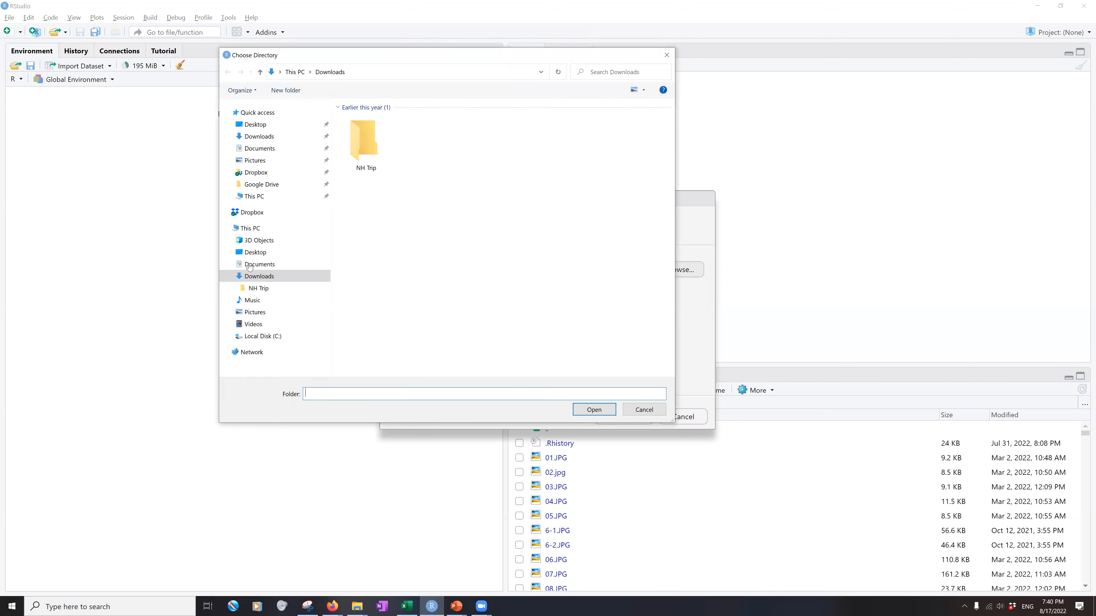
{"action": "left_click", "coordinate": [251, 265]}
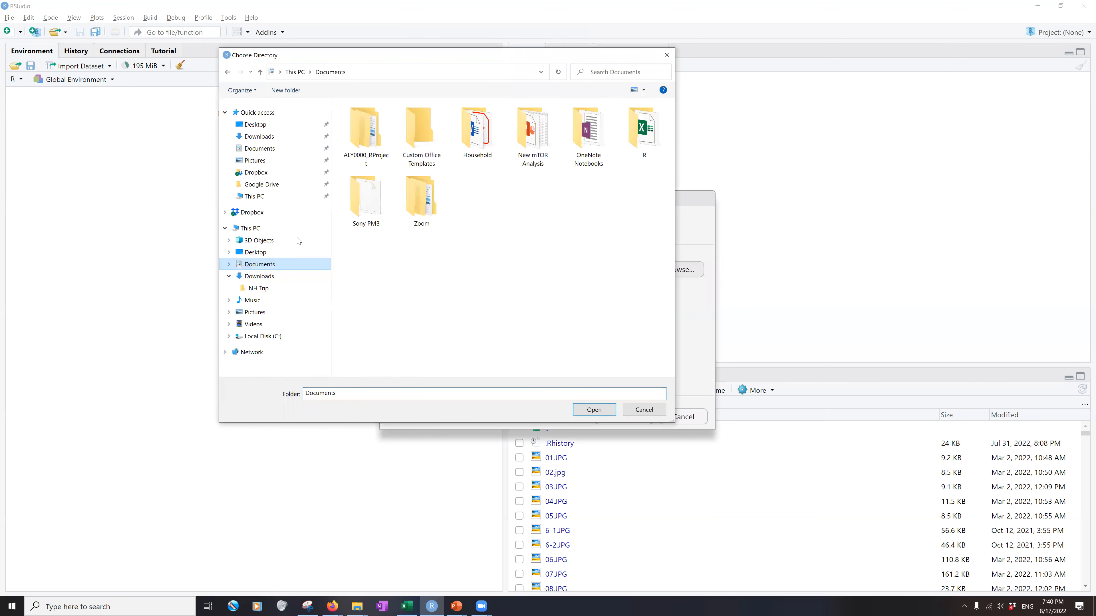
{"action": "left_click", "coordinate": [366, 130]}
{"action": "key", "text": "Return"}
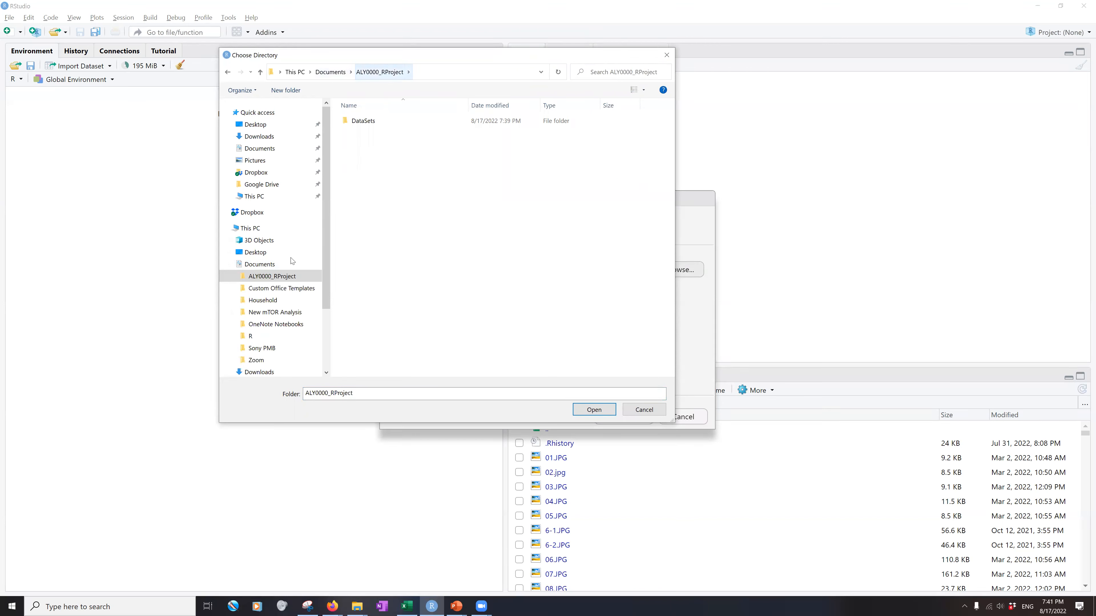
{"action": "left_click", "coordinate": [259, 265]}
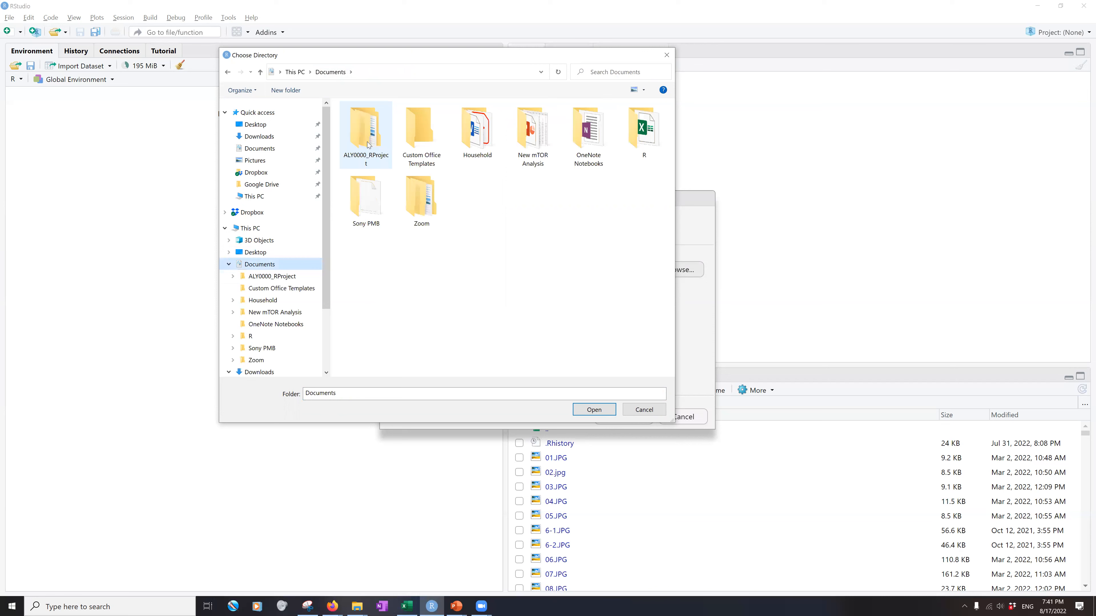
{"action": "left_click", "coordinate": [356, 133]}
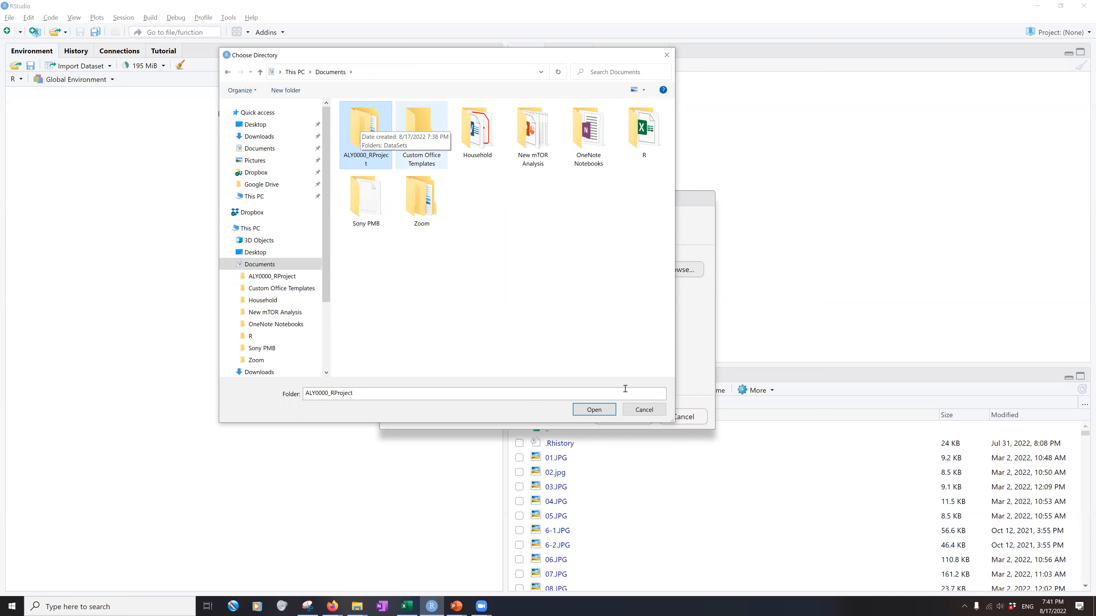
{"action": "left_click", "coordinate": [594, 411]}
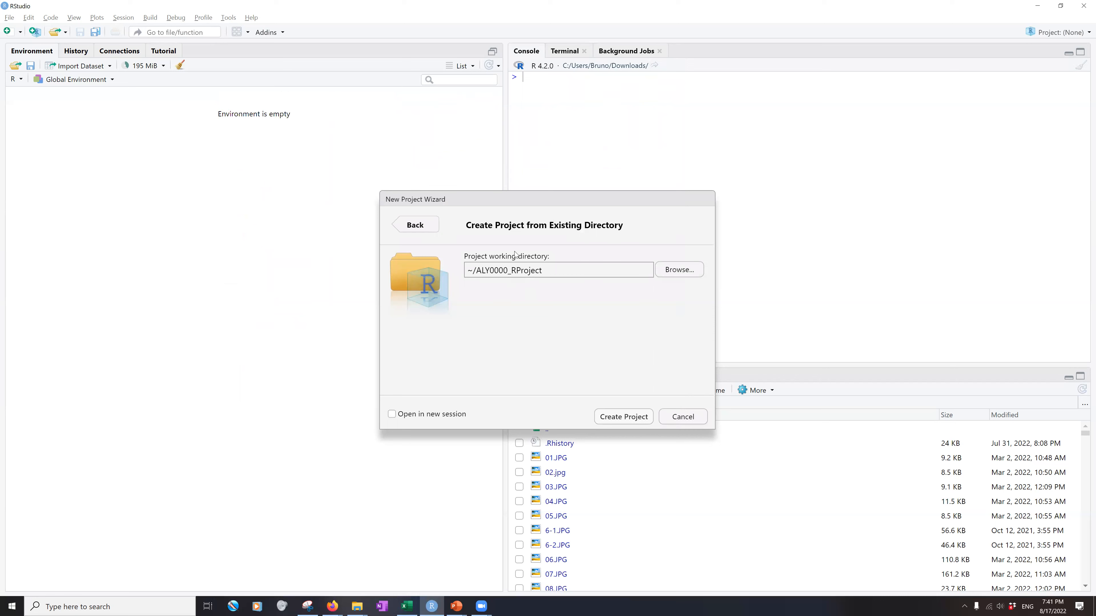
{"action": "left_click", "coordinate": [618, 420]}
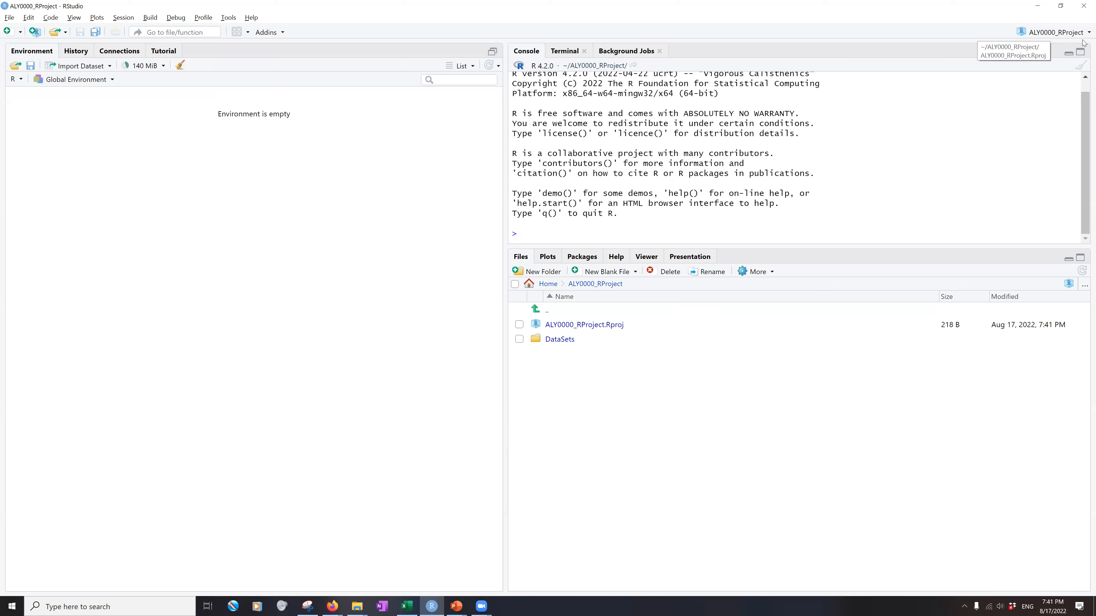
Review the project commands and look inside the DataSets folder, returning to the project's main folder
{"action": "left_click", "coordinate": [1045, 32]}
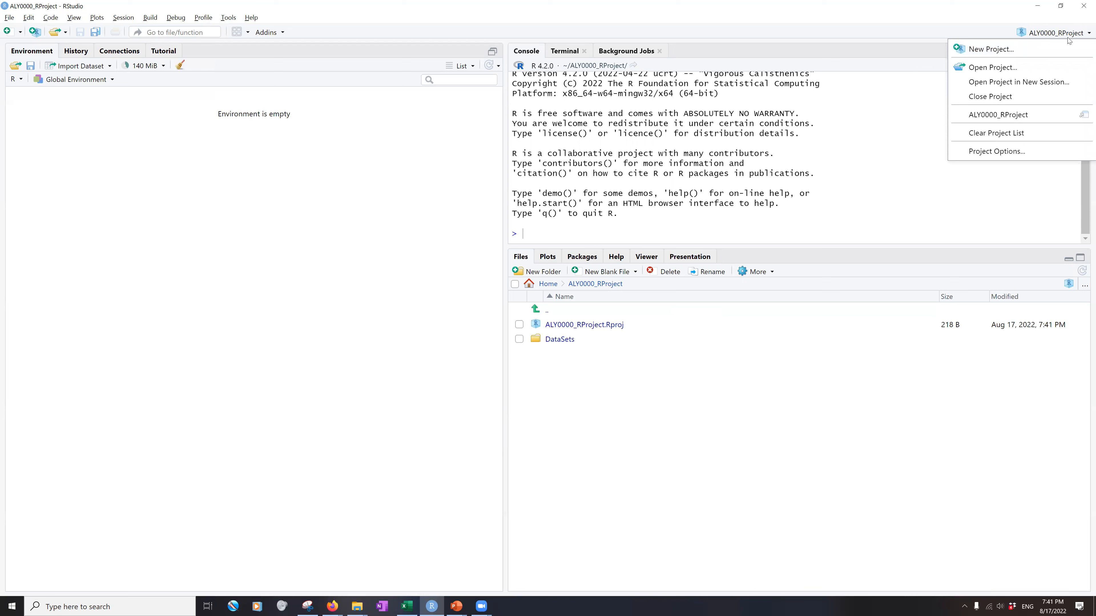
{"action": "left_click", "coordinate": [1044, 31]}
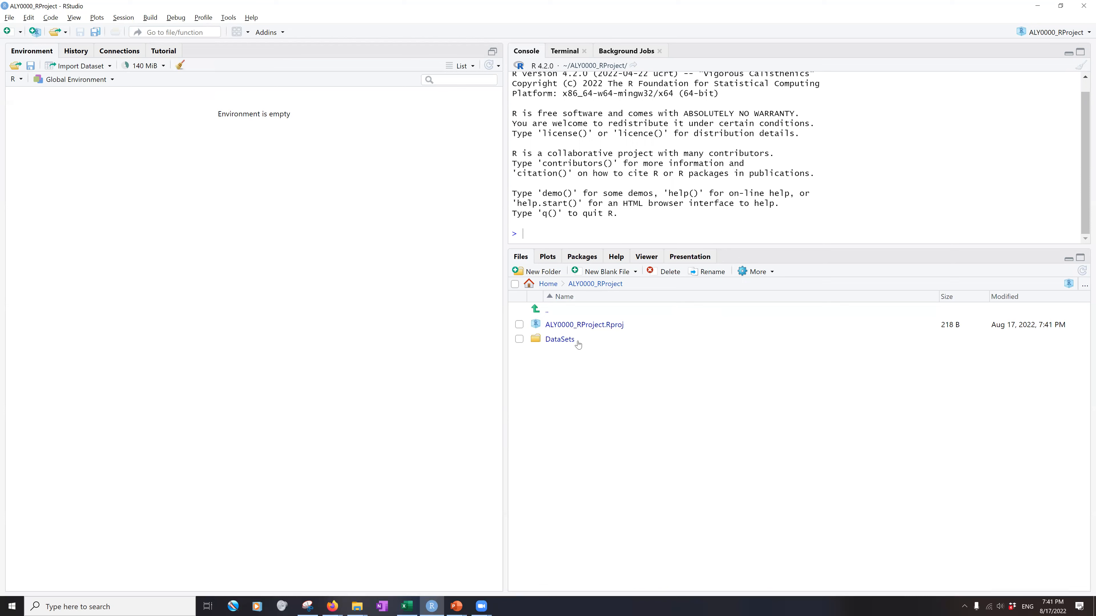
{"action": "left_click", "coordinate": [561, 339]}
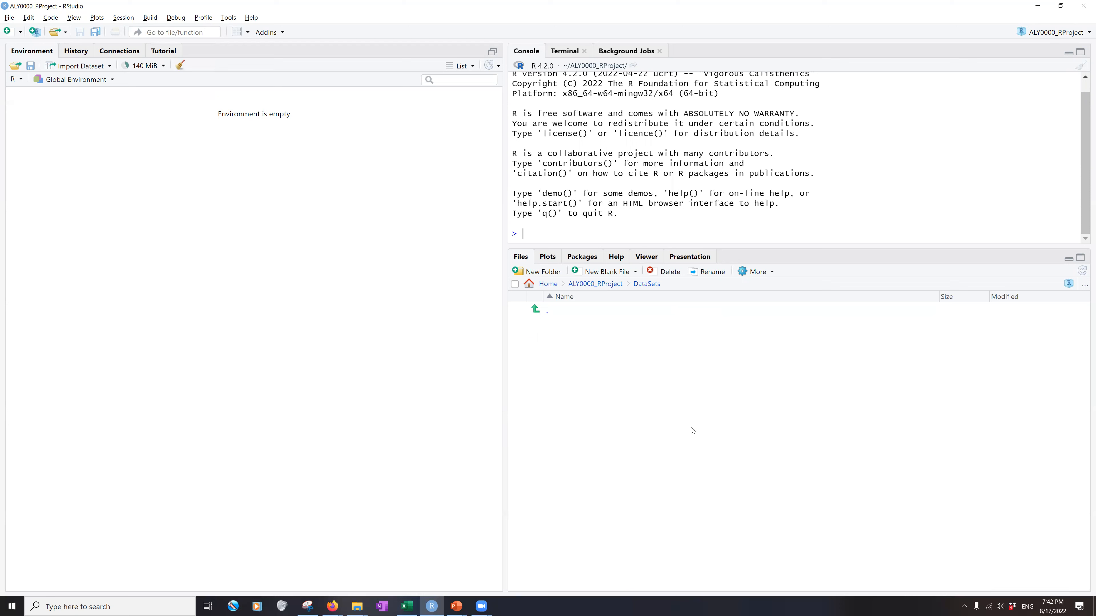
{"action": "left_click", "coordinate": [595, 284]}
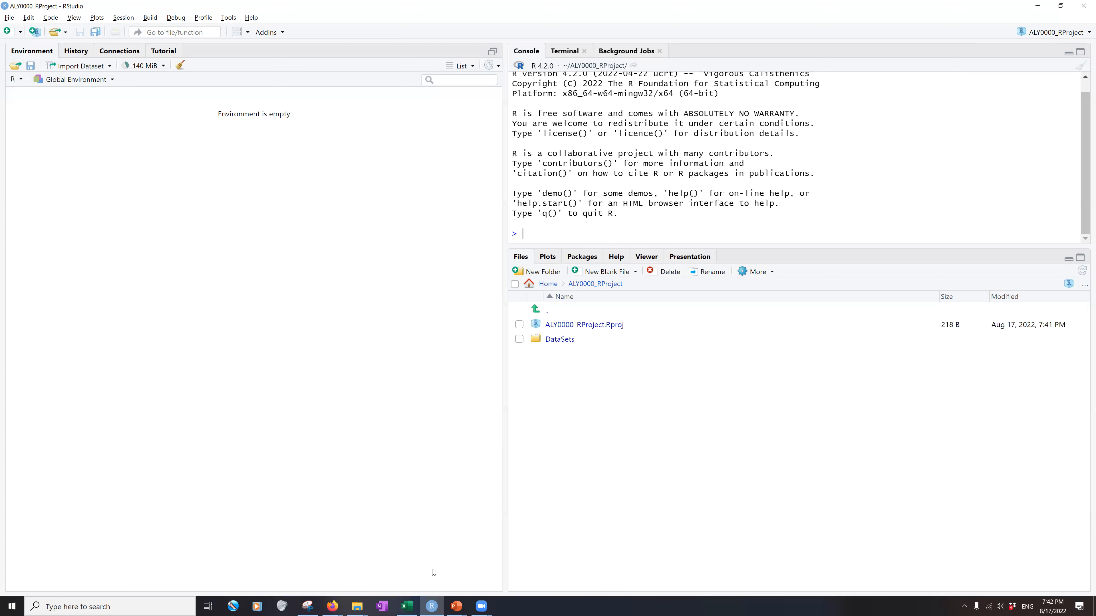
Switch to File Explorer to check the ALY0000_RProject project file, and return to RStudio
{"action": "left_click", "coordinate": [357, 606]}
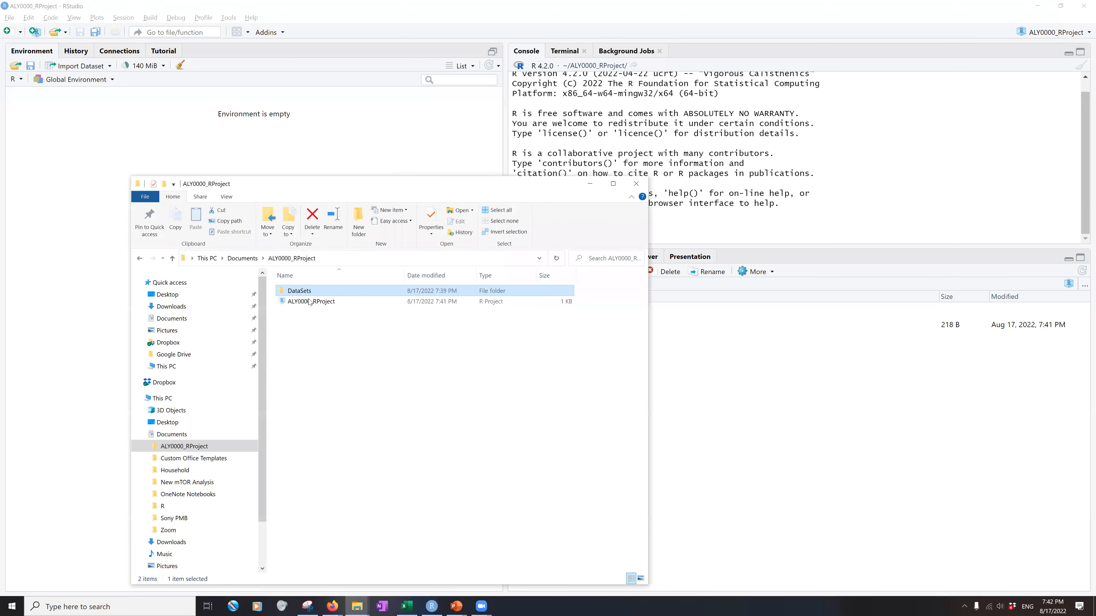
{"action": "left_click", "coordinate": [317, 302]}
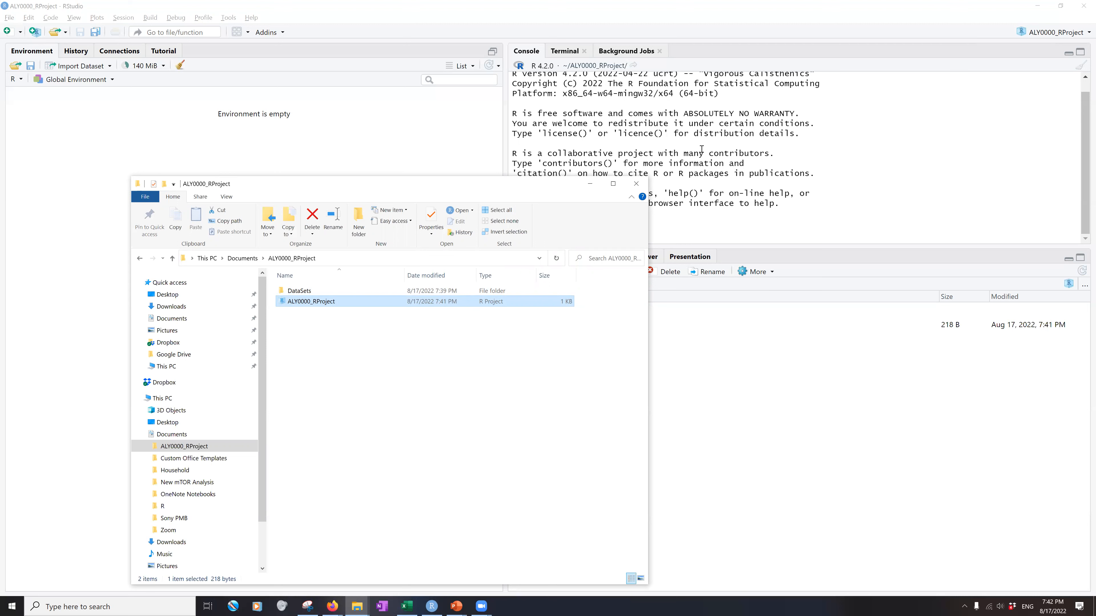
{"action": "left_click", "coordinate": [861, 113]}
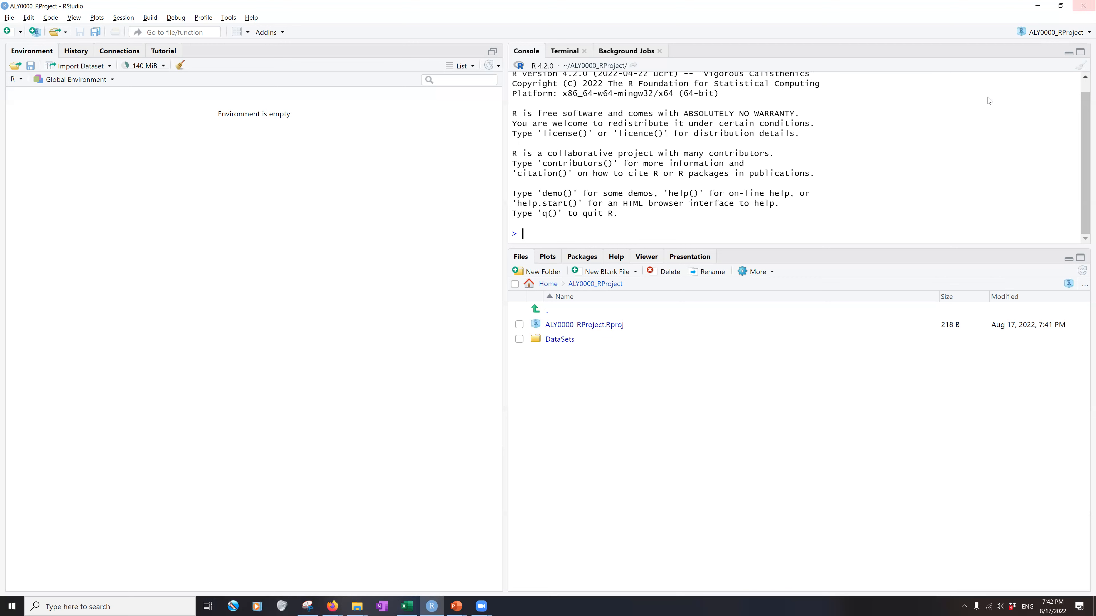
{"action": "left_click", "coordinate": [1056, 33]}
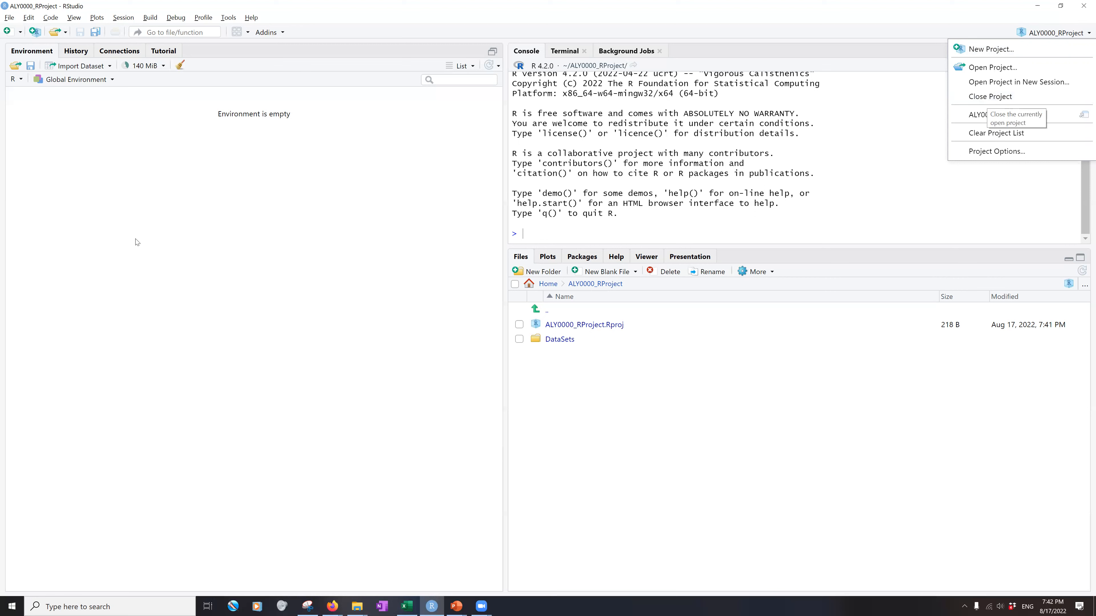
{"action": "left_click", "coordinate": [193, 220]}
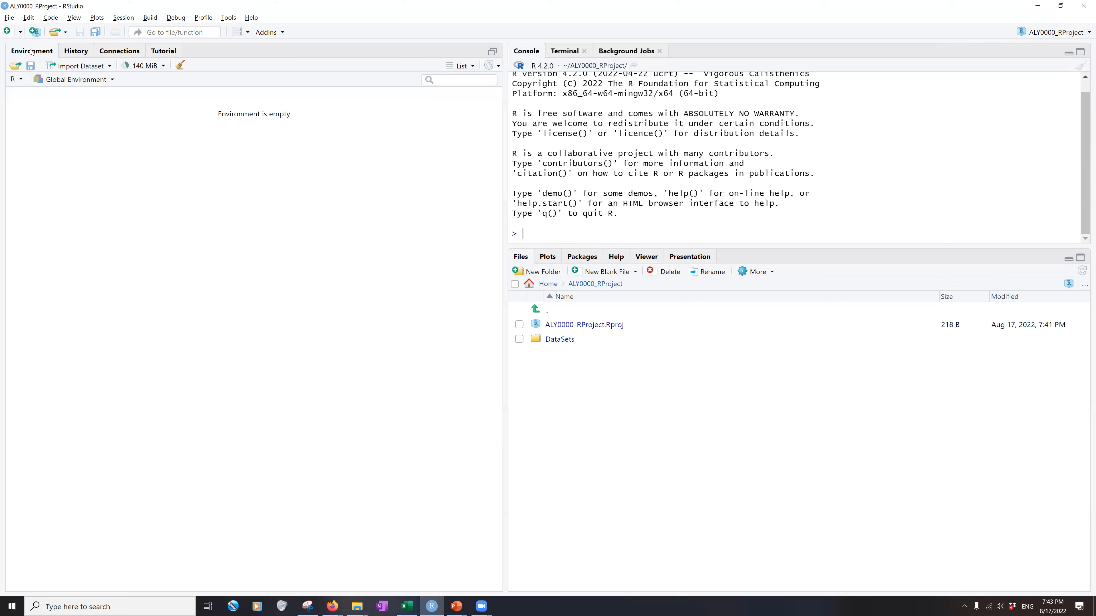
Create a new R script whose first line is the comment "# new R script file"
{"action": "key", "text": "ctrl+shift+n"}
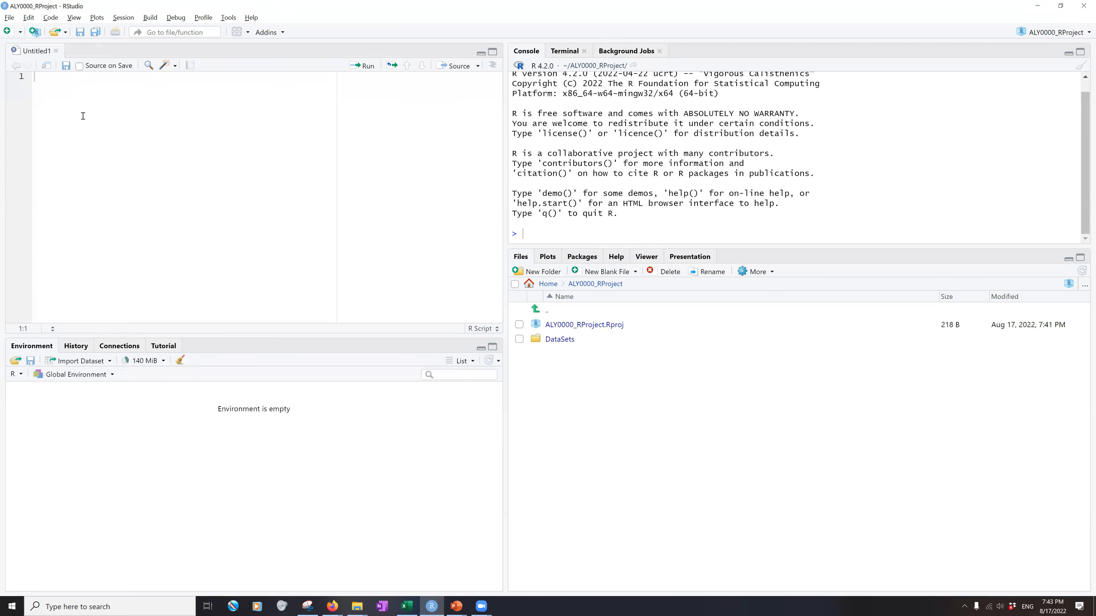
{"action": "type", "text": "# "}
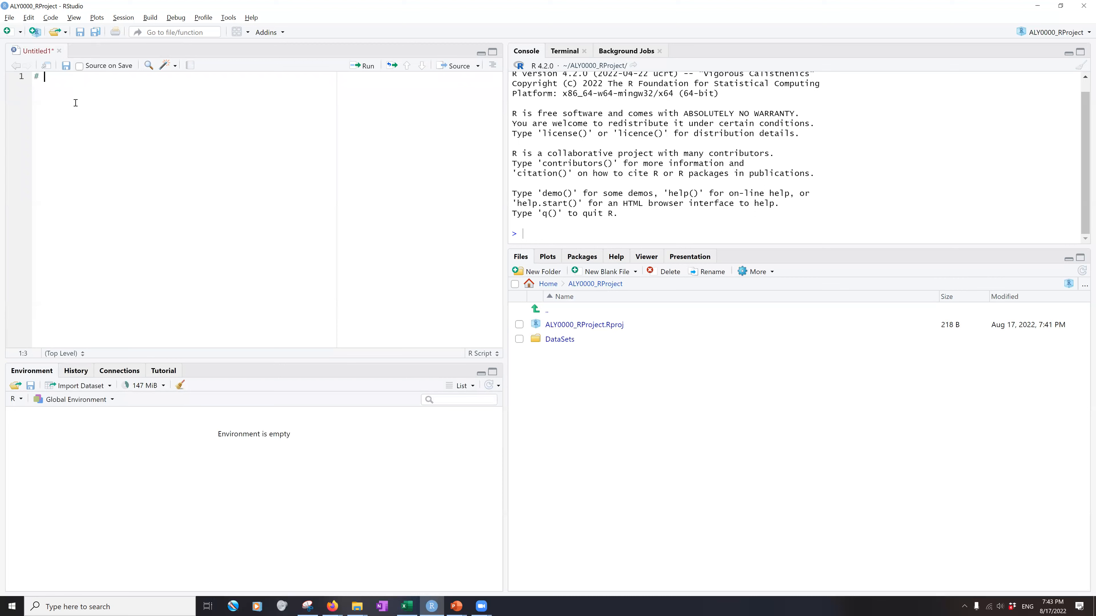
{"action": "type", "text": "new R script file"}
{"action": "key", "text": "Return"}
Try to close the project with the script unsaved, and cancel the closing
{"action": "left_click", "coordinate": [1053, 33]}
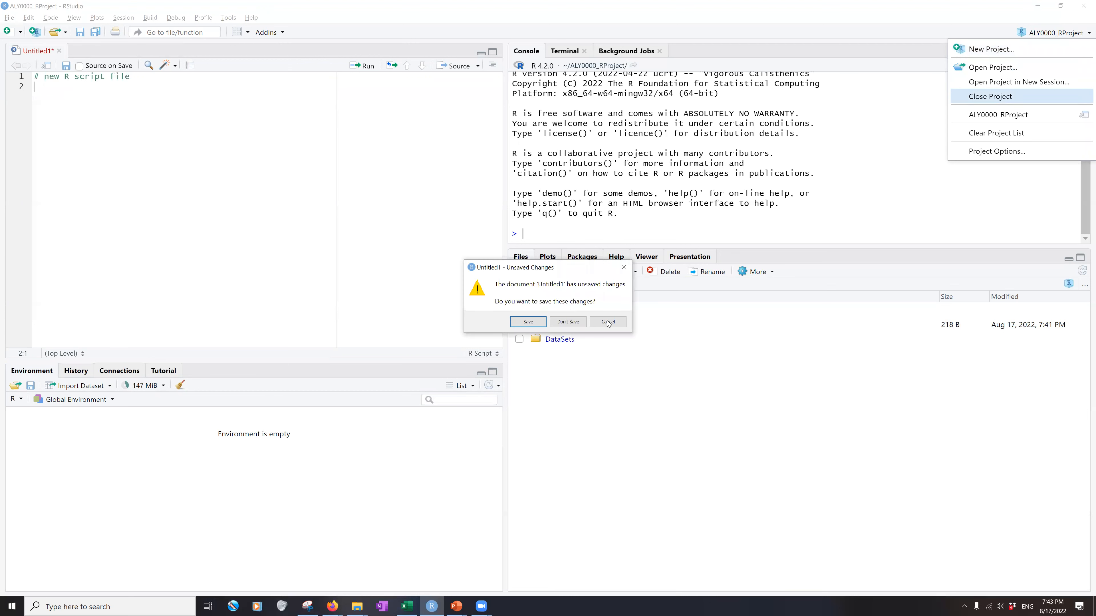
{"action": "left_click", "coordinate": [608, 322]}
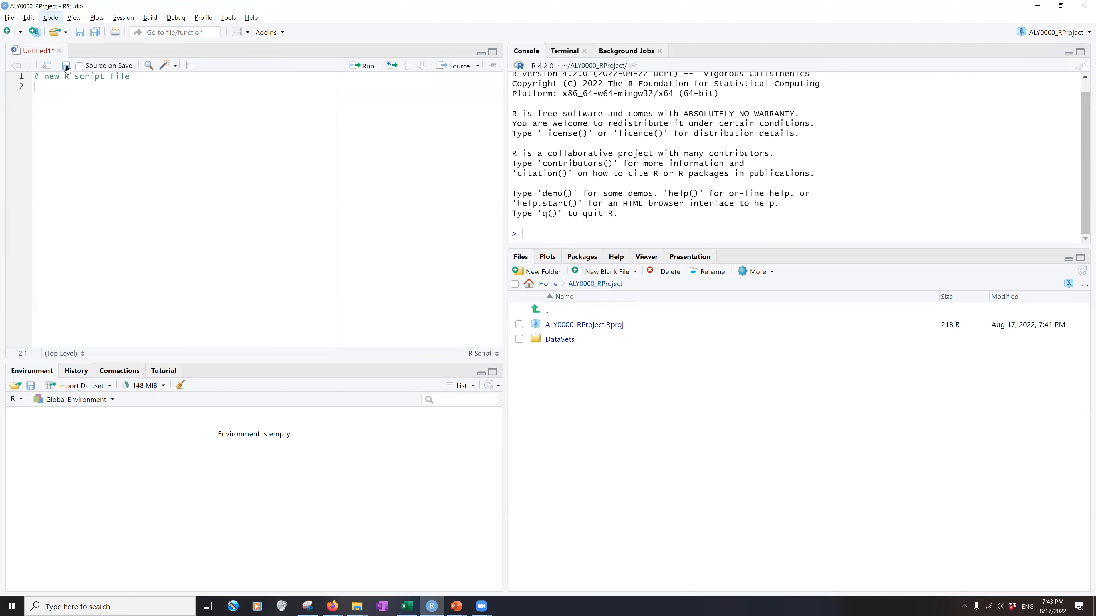
Save the script as RScript_1 in the ALY0000_RProject folder
{"action": "key", "text": "ctrl+s"}
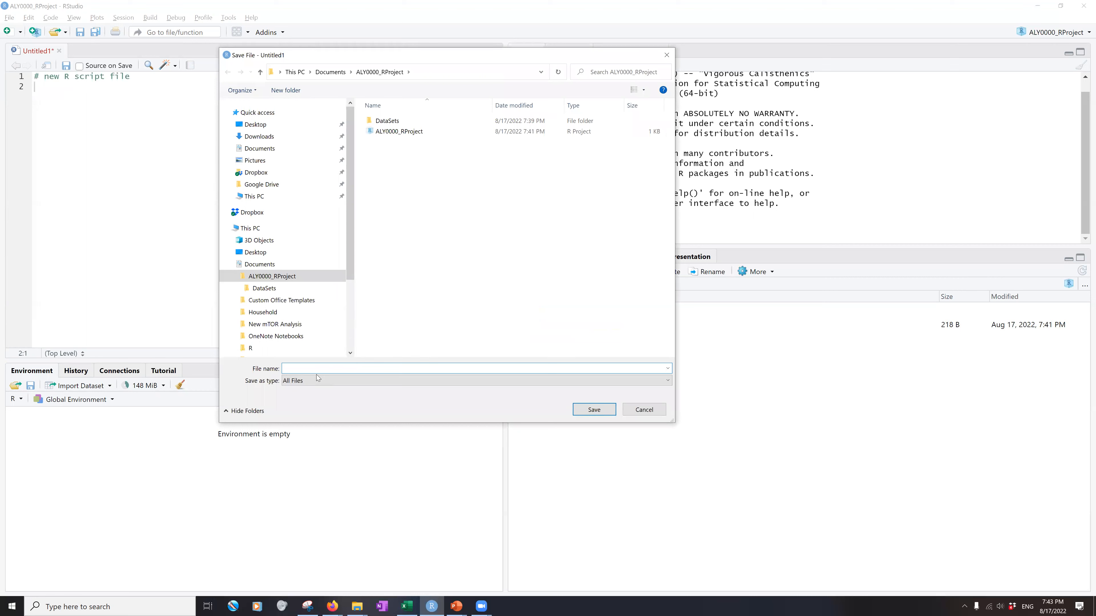
{"action": "type", "text": "RScript_1"}
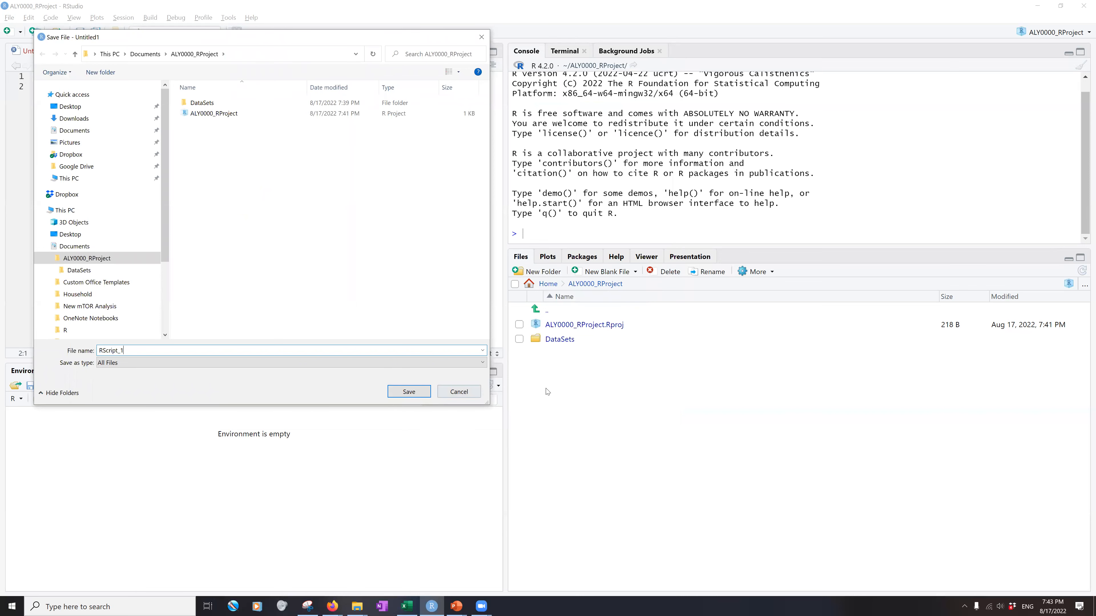
{"action": "key", "text": "Return"}
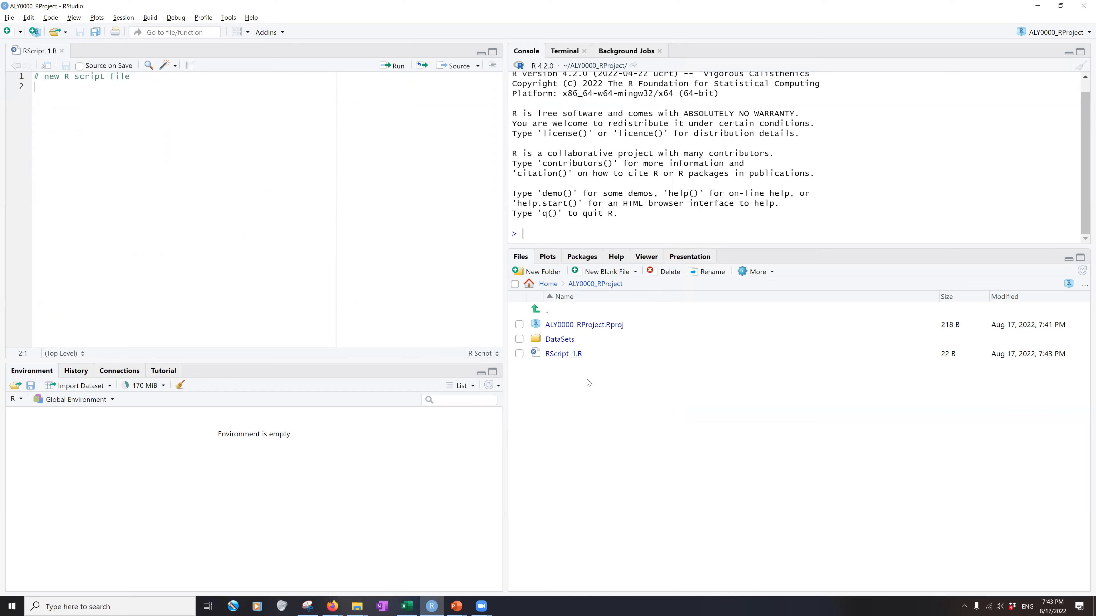
Switch to File Explorer to check the RScript_1 file in the project folder, and return to RStudio
{"action": "left_click", "coordinate": [362, 606]}
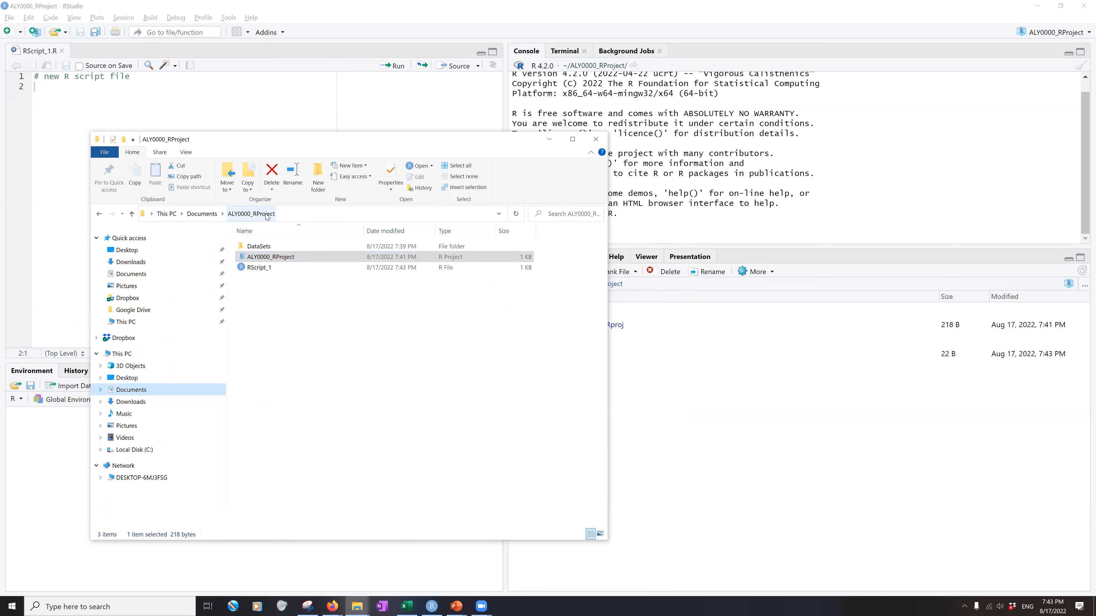
{"action": "left_click", "coordinate": [271, 267]}
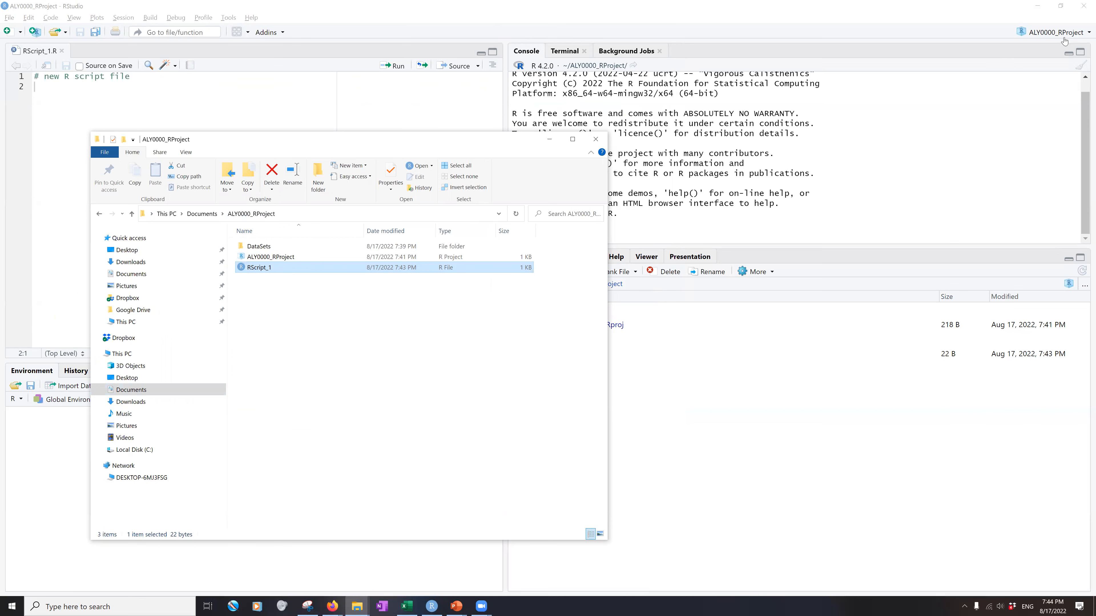
{"action": "left_click", "coordinate": [783, 286]}
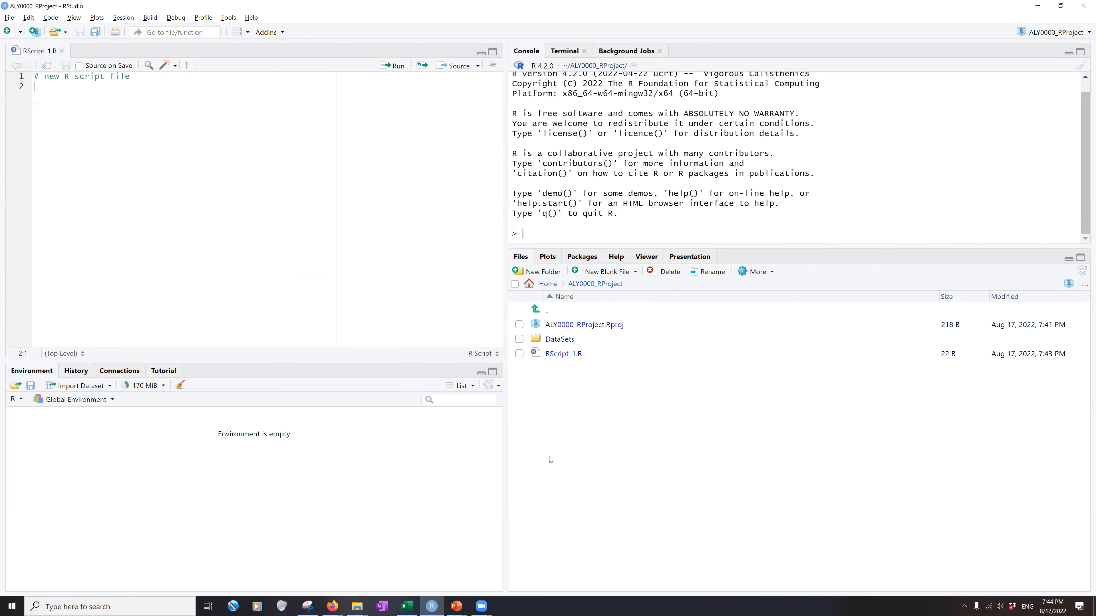